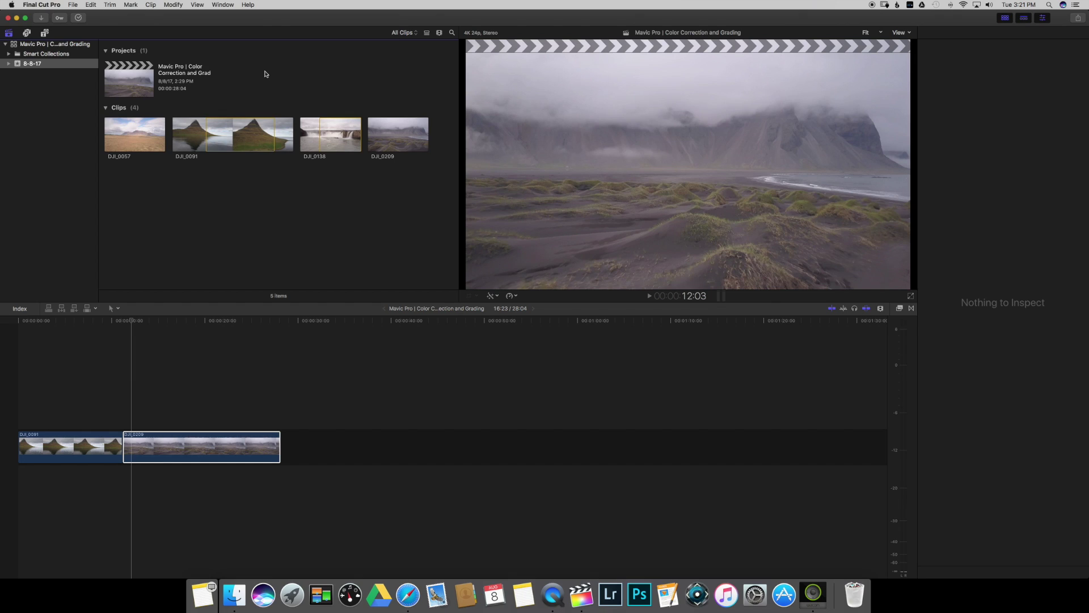
Step: Select the DJI_0209 clip and show its Color Board Exposure tab, all values at zero
{"action": "key", "text": "super+2"}
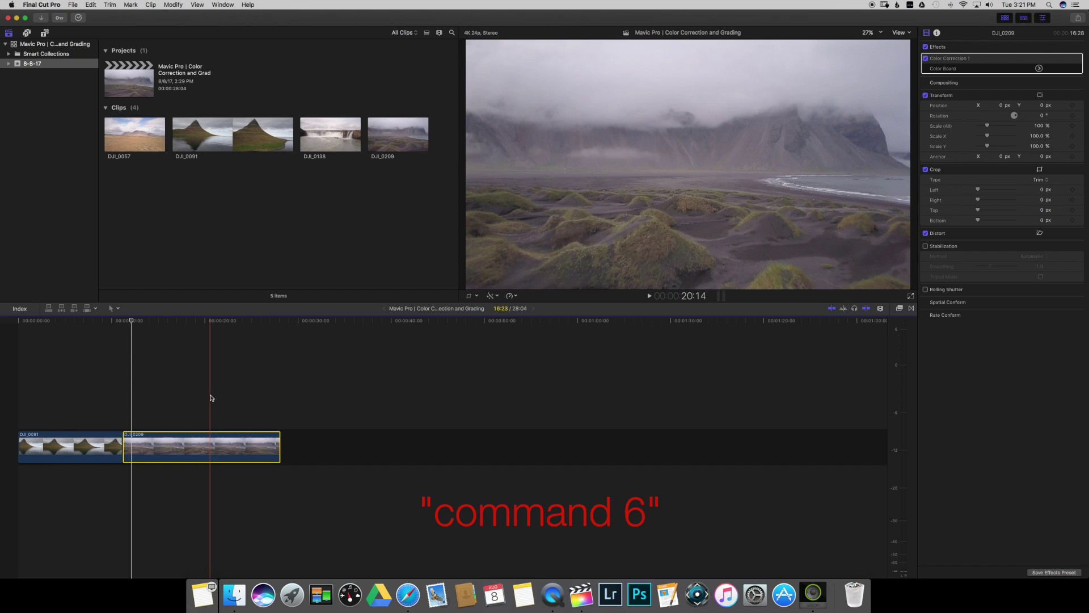
{"action": "key", "text": "super+6"}
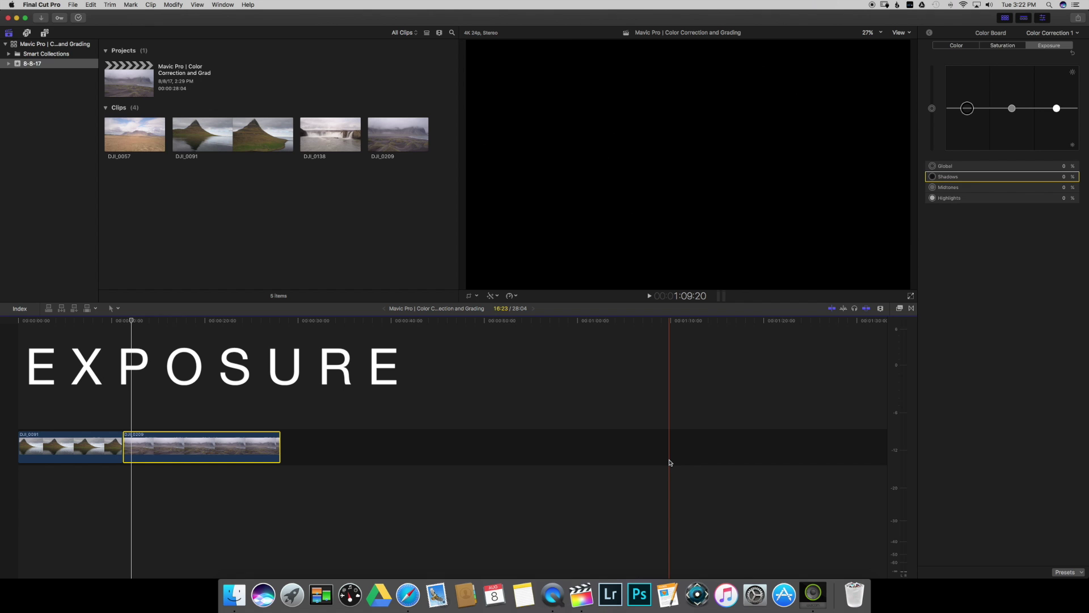
Step: Display the video scopes beside the viewer as a Luma waveform
{"action": "key", "text": "cmd+7"}
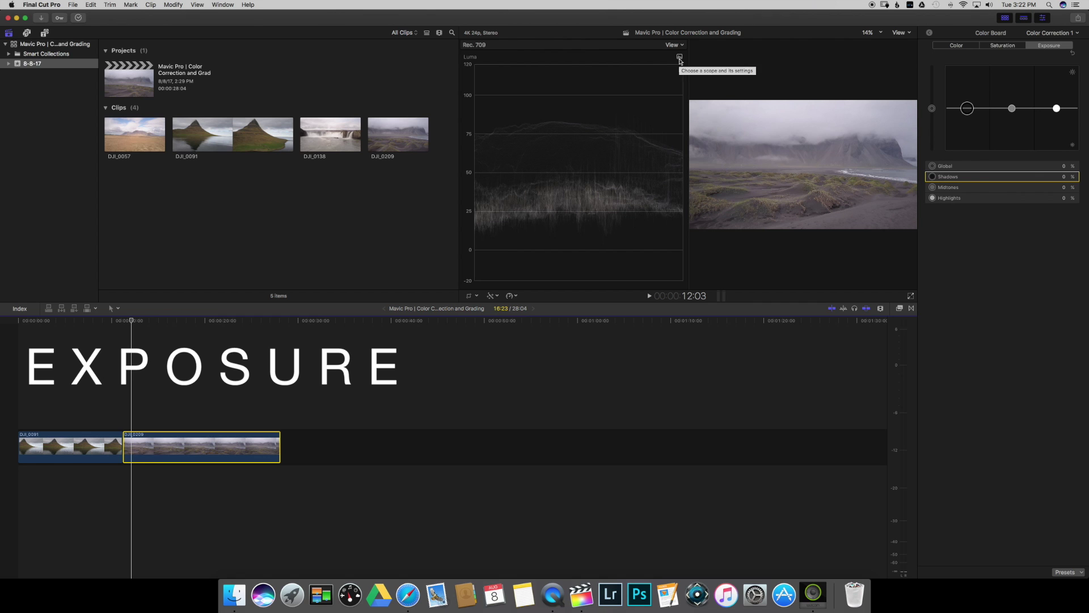
{"action": "left_click", "coordinate": [680, 57]}
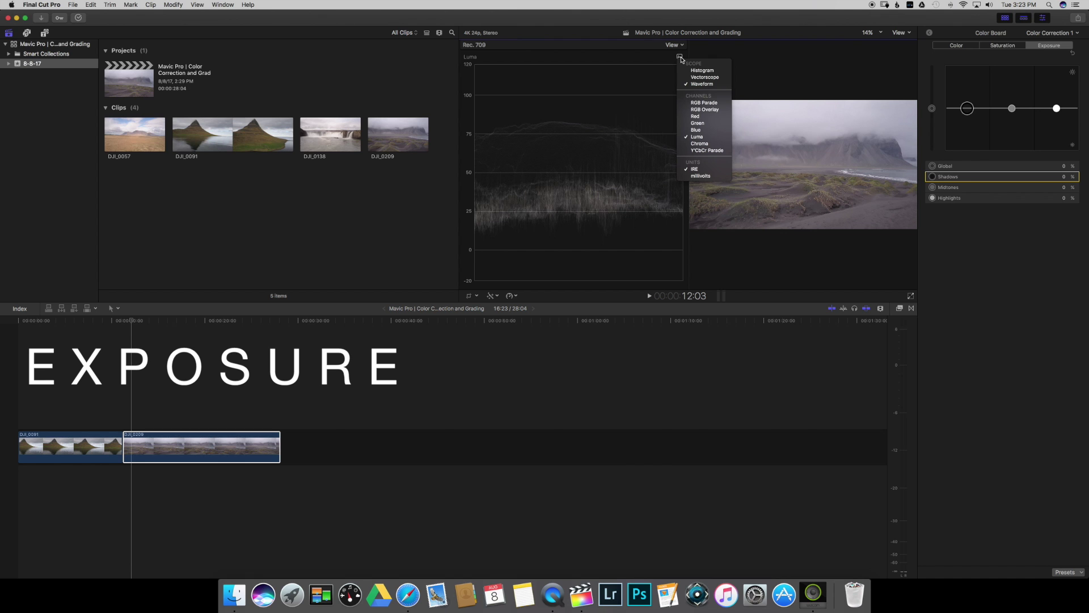
{"action": "left_click", "coordinate": [702, 84]}
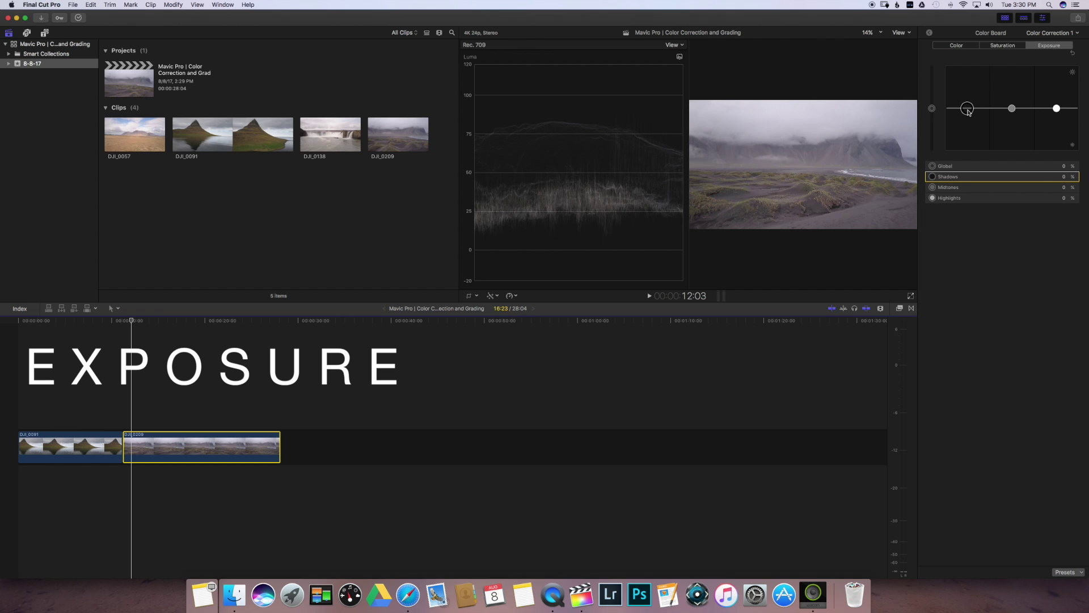
Step: Grade DJI_0209 exposure to shadows -12, midtones -16 and highlights +23
{"action": "left_click_drag", "start_coordinate": [967, 109], "coordinate": [967, 117]}
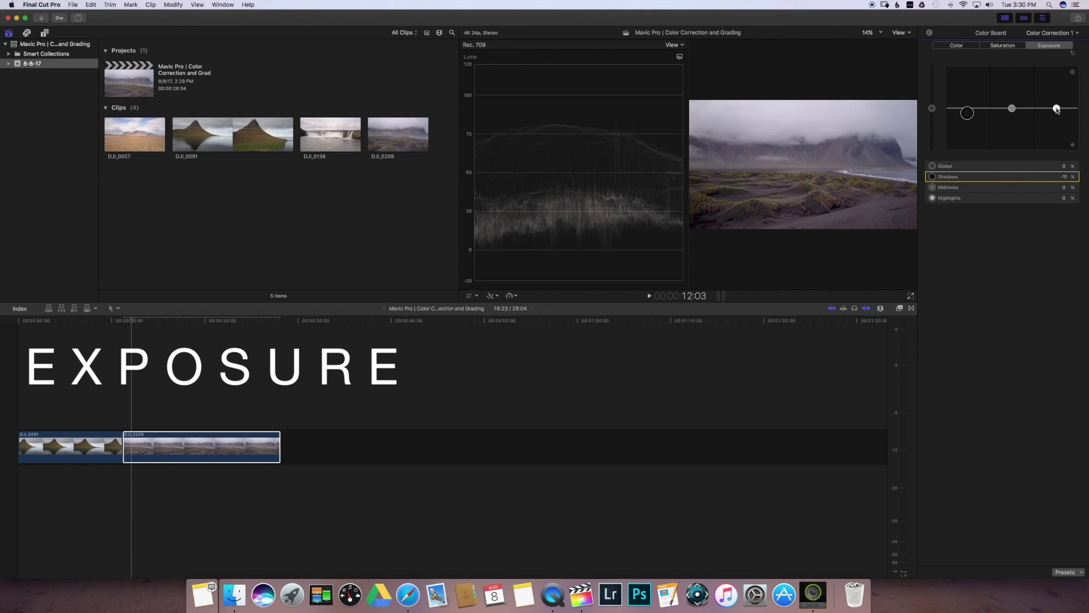
{"action": "left_click_drag", "start_coordinate": [1056, 109], "coordinate": [1056, 99]}
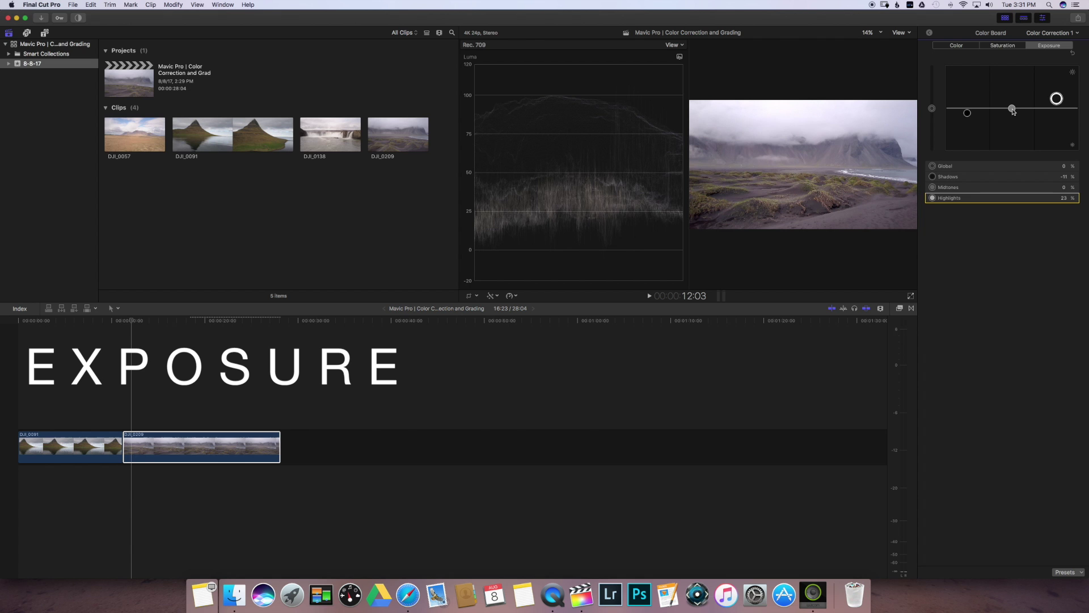
{"action": "left_click_drag", "start_coordinate": [1012, 111], "coordinate": [1012, 121]}
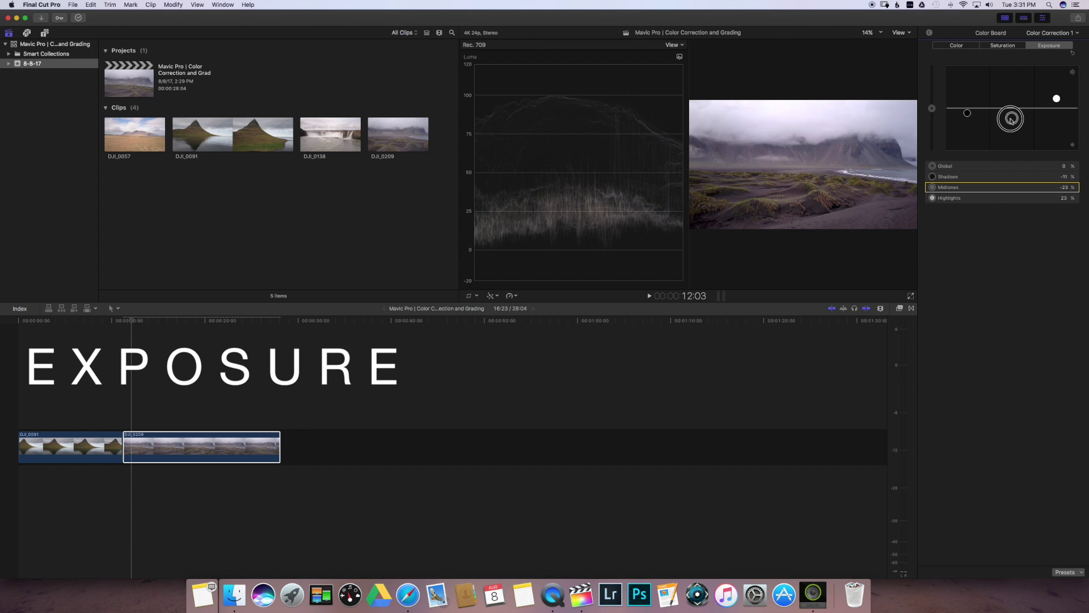
{"action": "left_click_drag", "start_coordinate": [1012, 120], "coordinate": [1009, 117]}
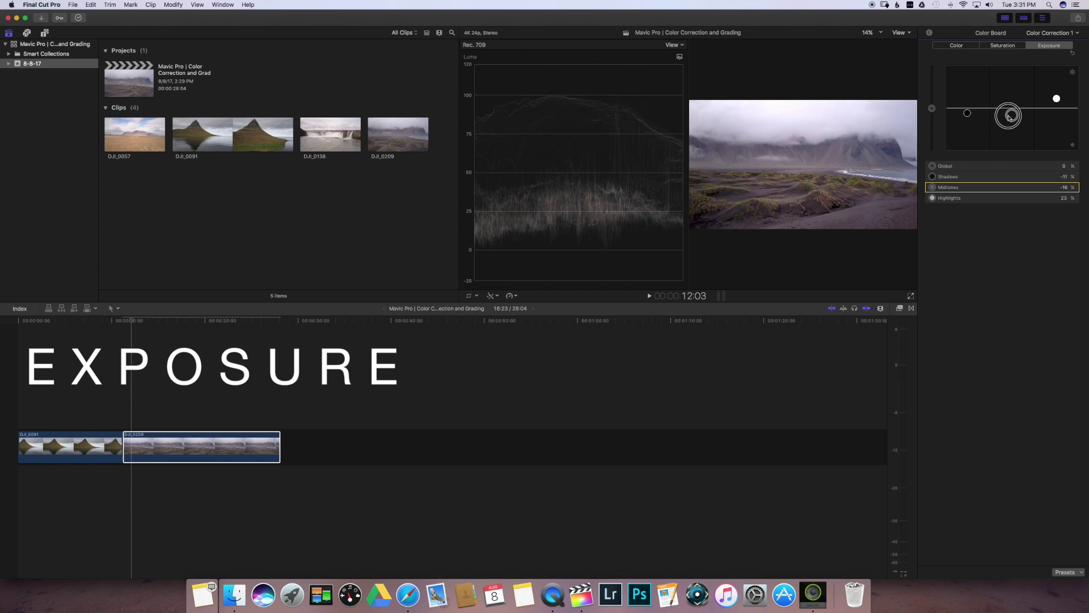
{"action": "left_click", "coordinate": [967, 113]}
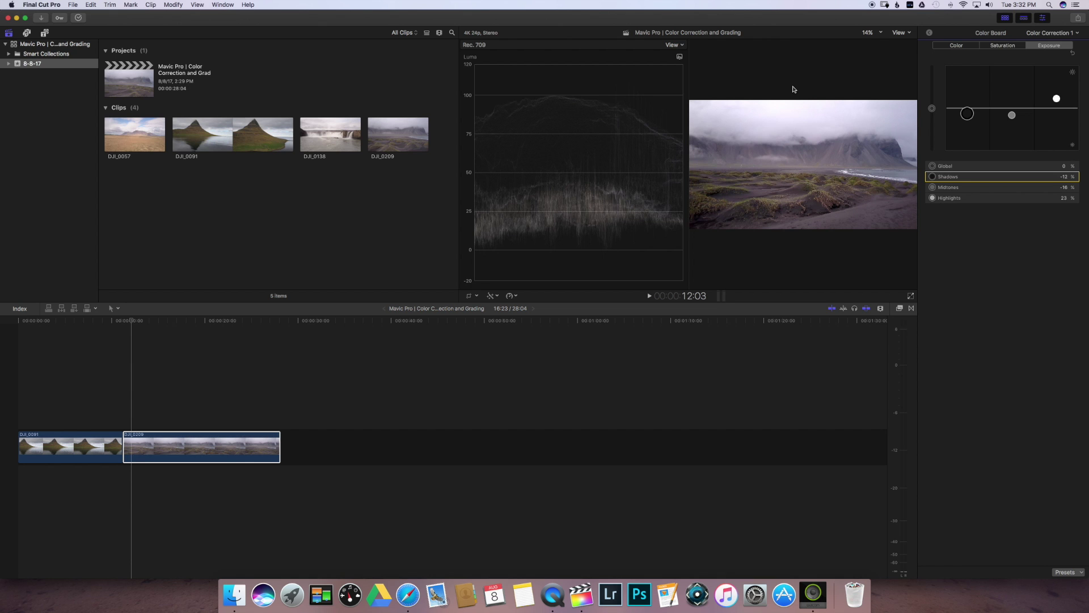
Step: Hide the scopes and toggle Color Correction 1 off and back on to compare
{"action": "key", "text": "super+7"}
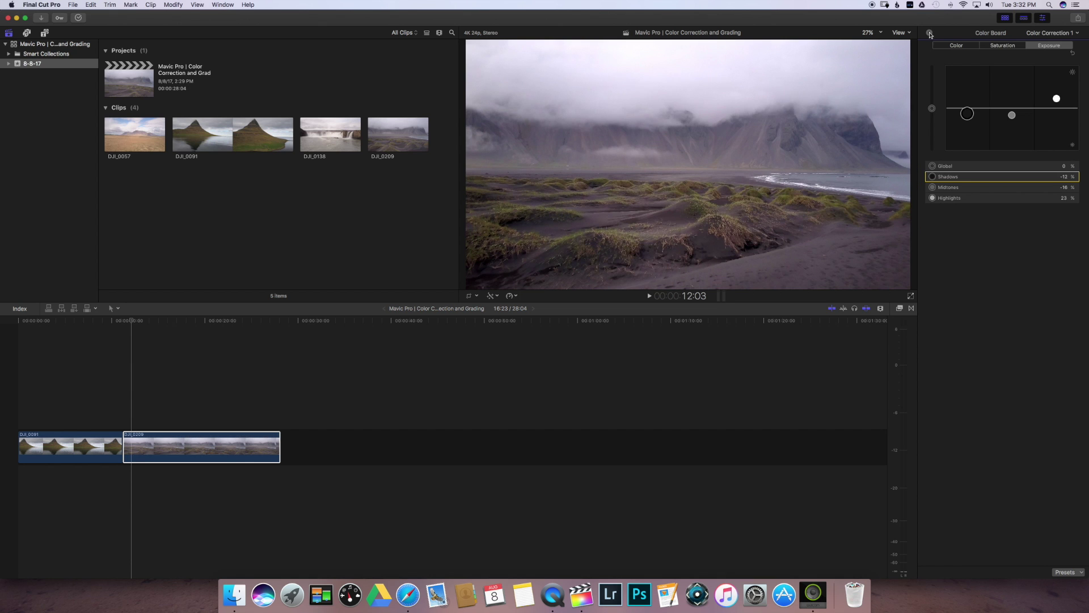
{"action": "left_click", "coordinate": [929, 32]}
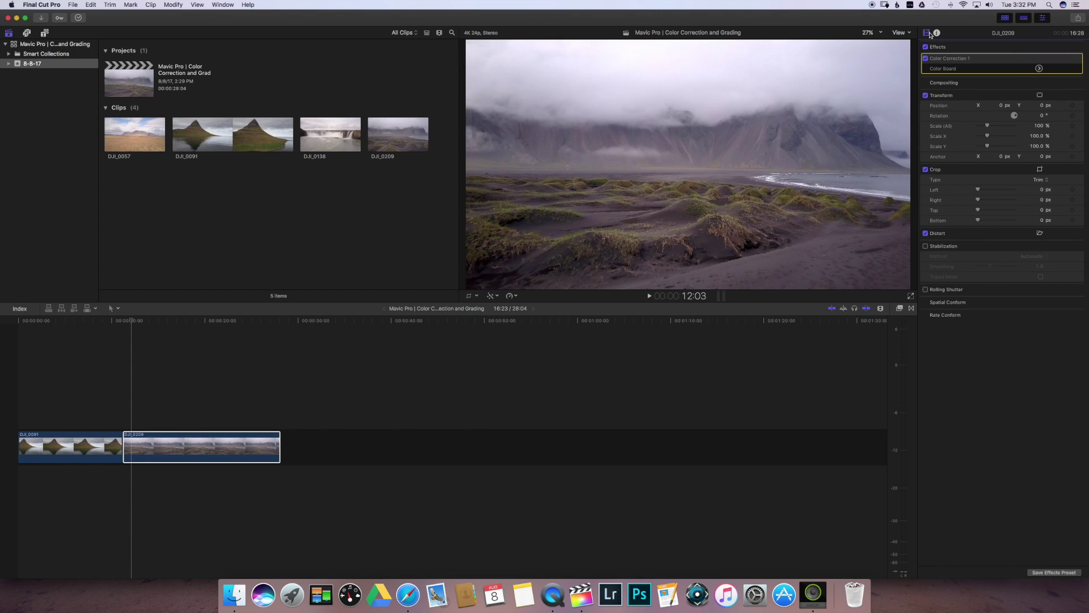
{"action": "mouse_move", "coordinate": [978, 57]}
{"action": "left_click", "coordinate": [926, 59]}
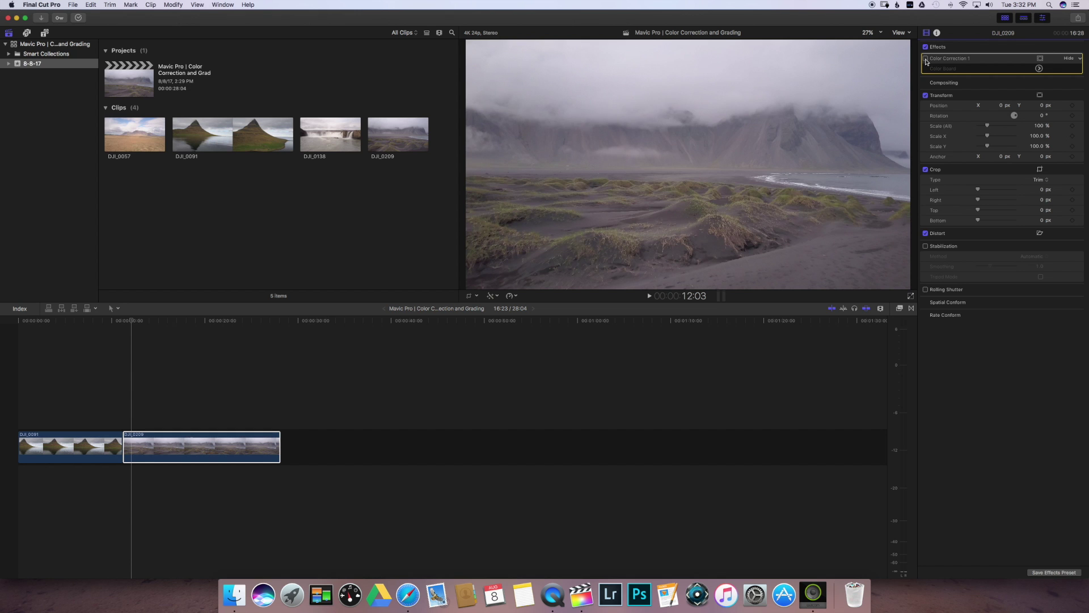
{"action": "left_click", "coordinate": [926, 59]}
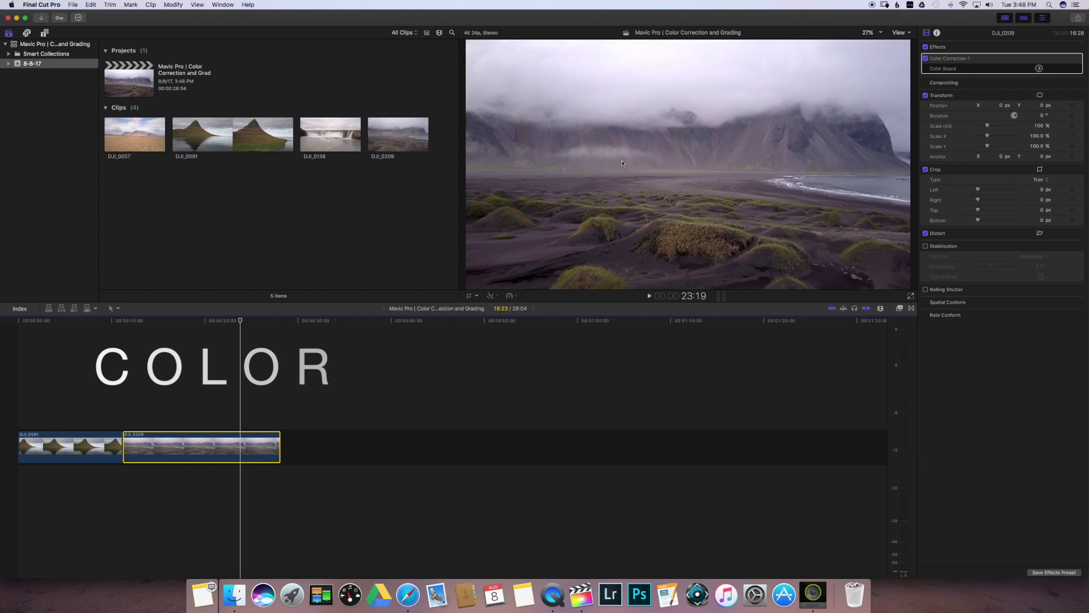
Step: Reopen the Color Board on its Color tab, keeping the first colour correction selected
{"action": "key", "text": "super+6"}
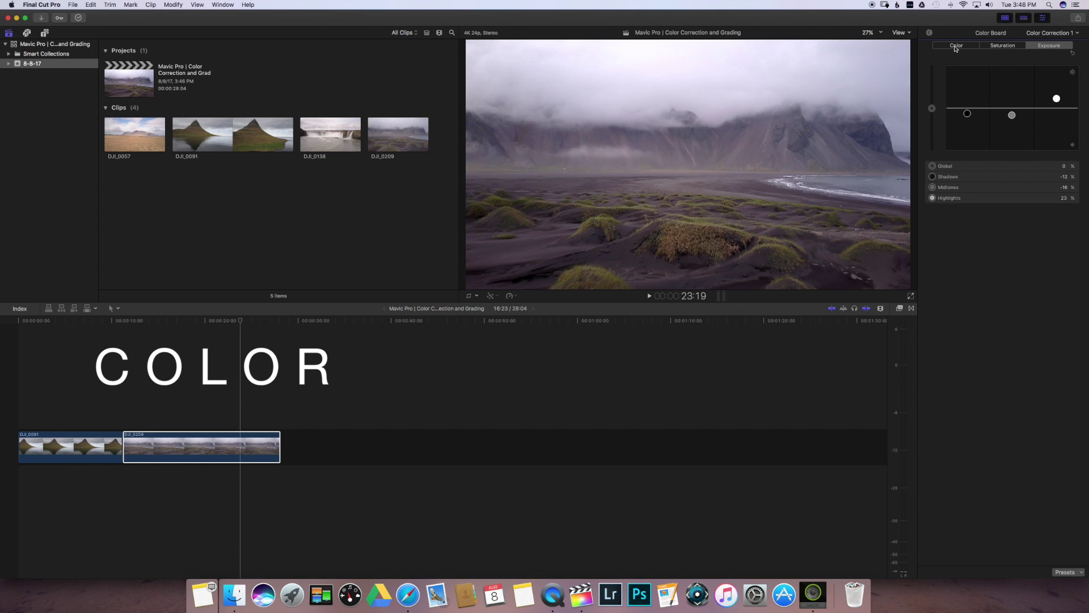
{"action": "left_click", "coordinate": [955, 47]}
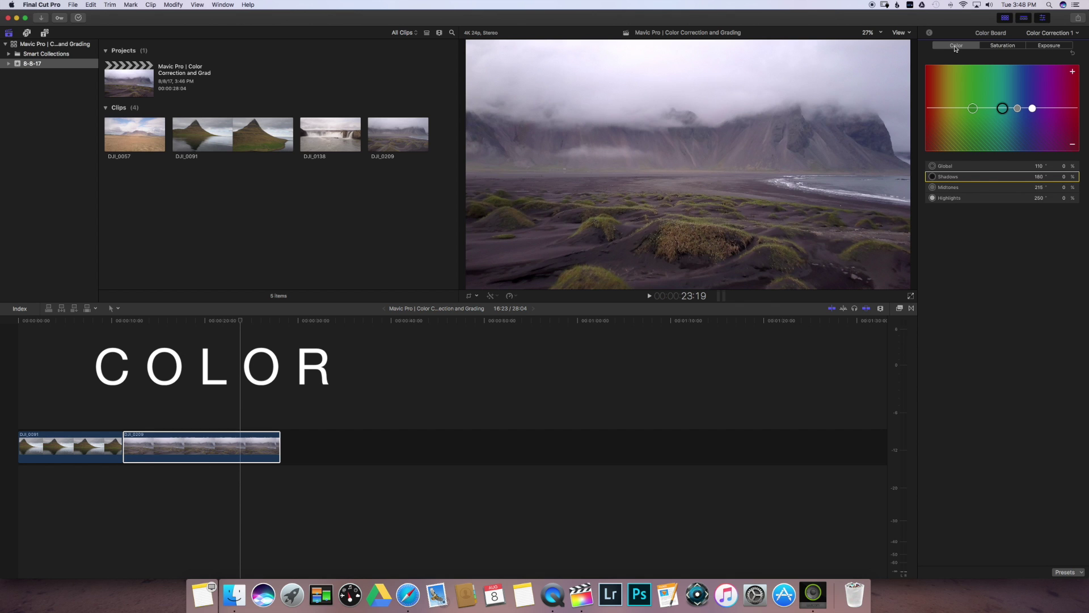
{"action": "left_click", "coordinate": [1046, 35]}
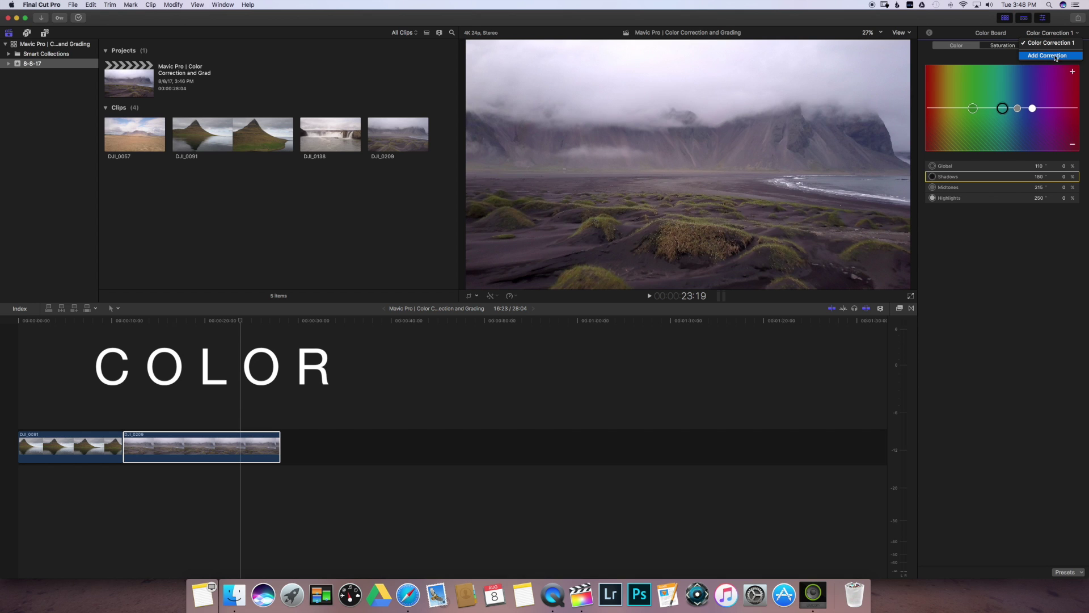
{"action": "left_click", "coordinate": [1049, 44]}
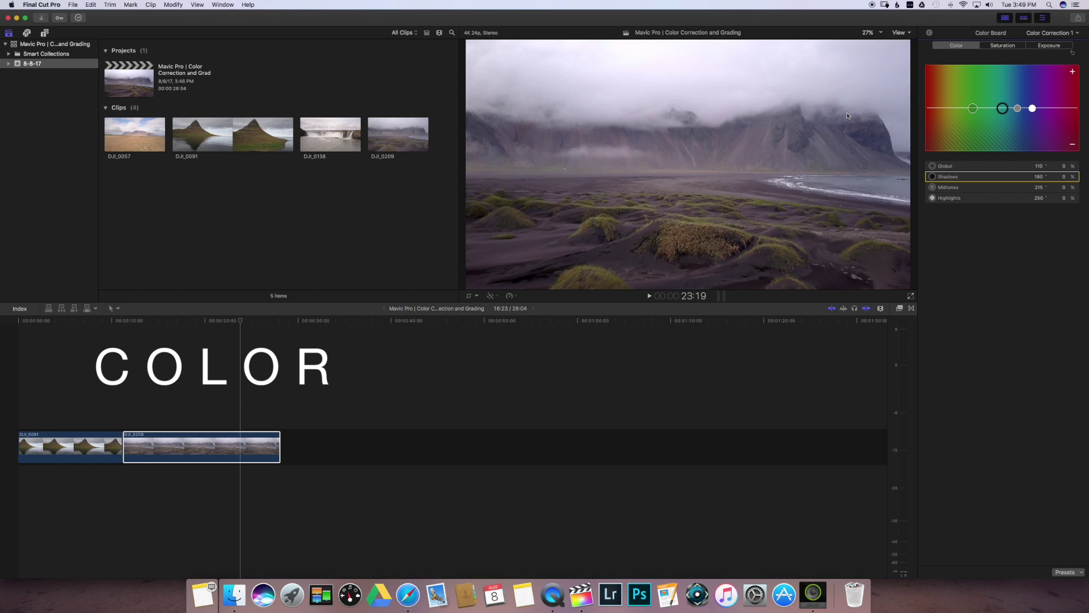
Step: Show the scopes again as an RGB Parade with separate red, green and blue channels
{"action": "key", "text": "super+7"}
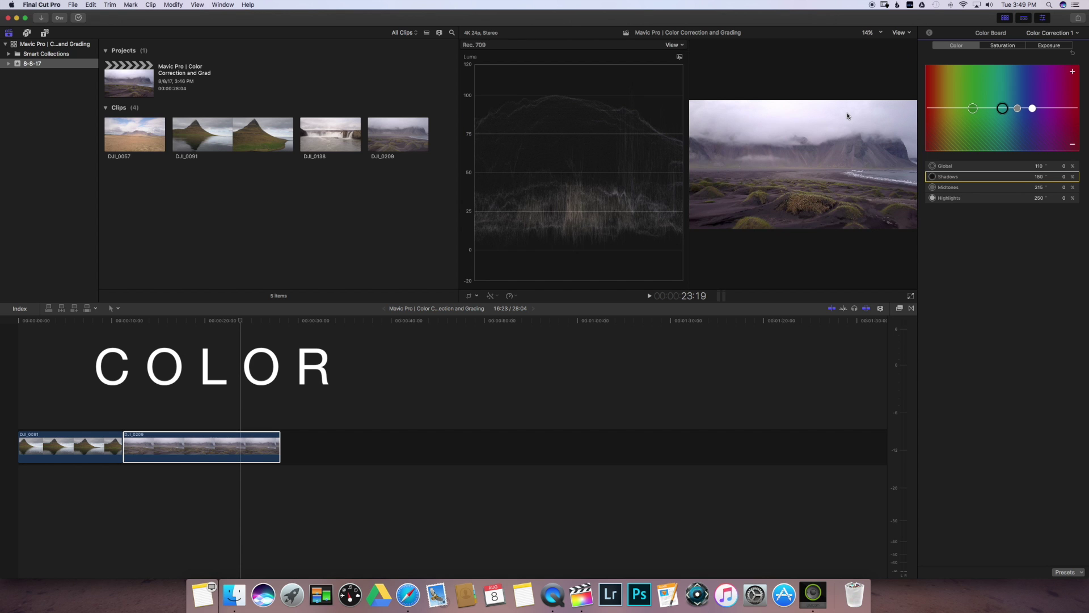
{"action": "left_click", "coordinate": [679, 56]}
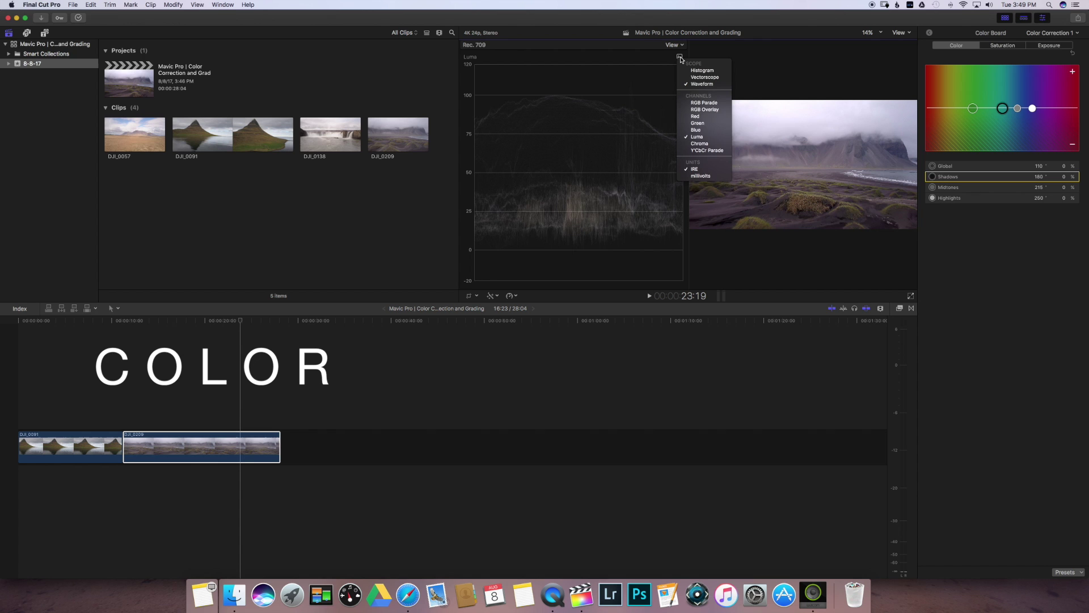
{"action": "left_click", "coordinate": [723, 103]}
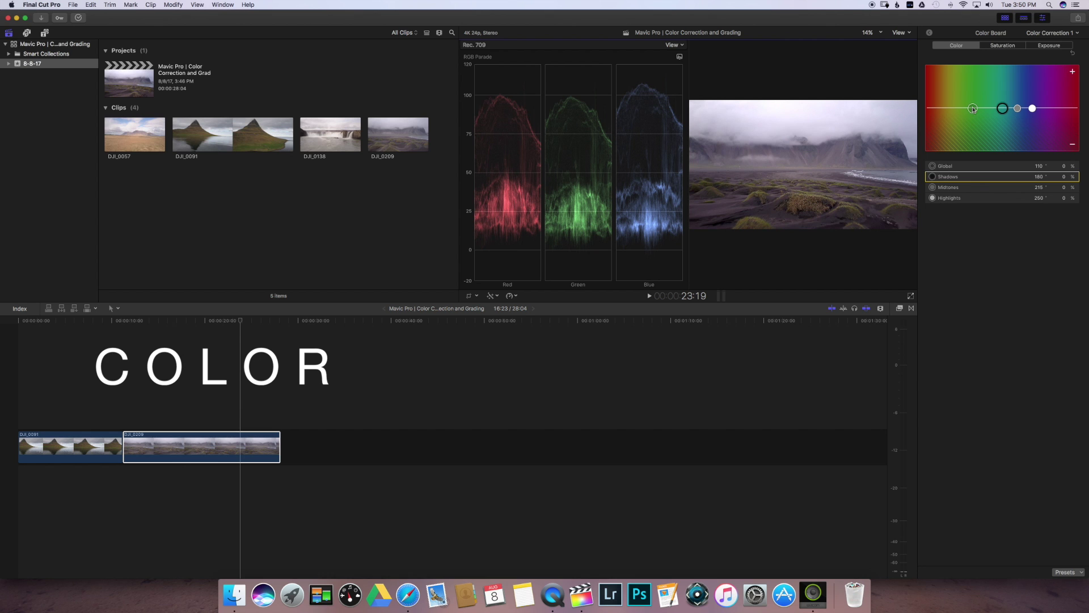
Step: Shift the highlights colour slightly negative and pull the shadows colour to about -4%
{"action": "left_click_drag", "start_coordinate": [1032, 109], "coordinate": [1033, 113]}
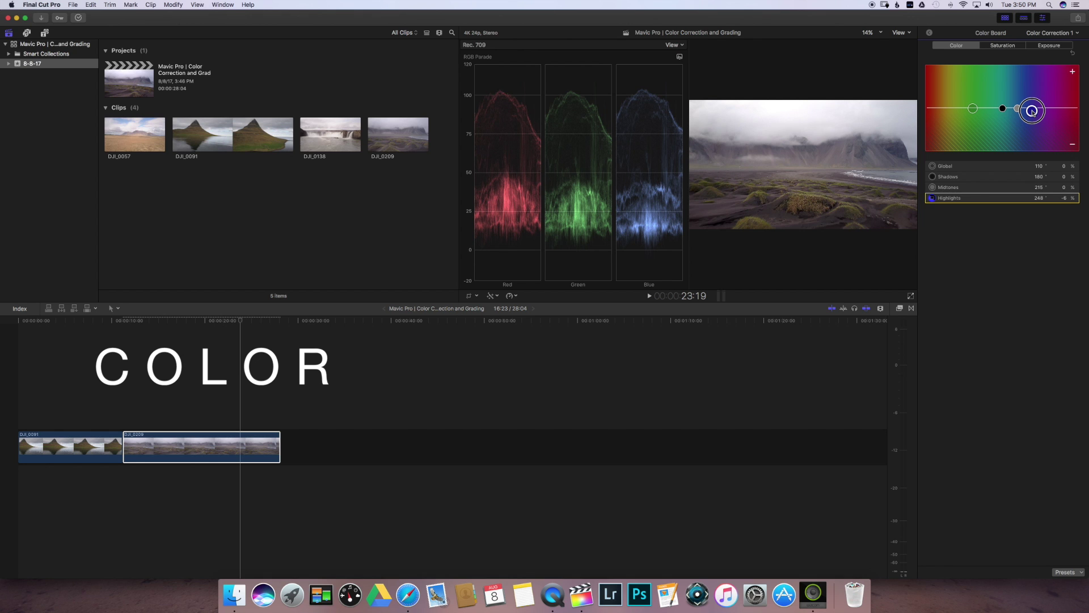
{"action": "left_click_drag", "start_coordinate": [1033, 112], "coordinate": [1033, 112]}
{"action": "left_click", "coordinate": [1002, 109]}
{"action": "left_click_drag", "start_coordinate": [1002, 109], "coordinate": [932, 113]}
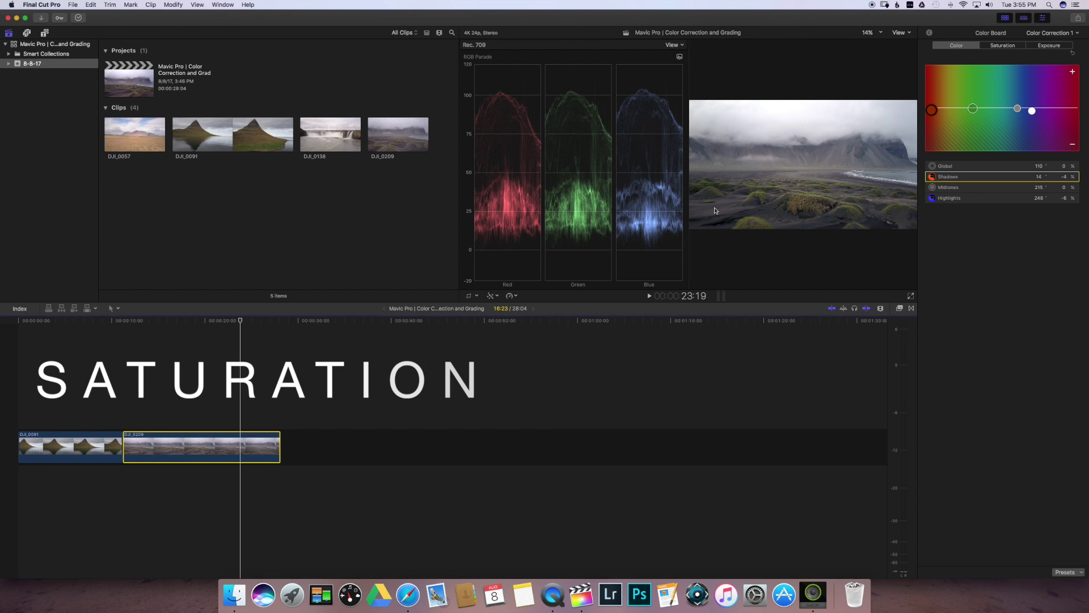
Step: Add a new colour correction from the Saturation tab
{"action": "left_click", "coordinate": [1002, 45]}
{"action": "left_click", "coordinate": [1047, 35]}
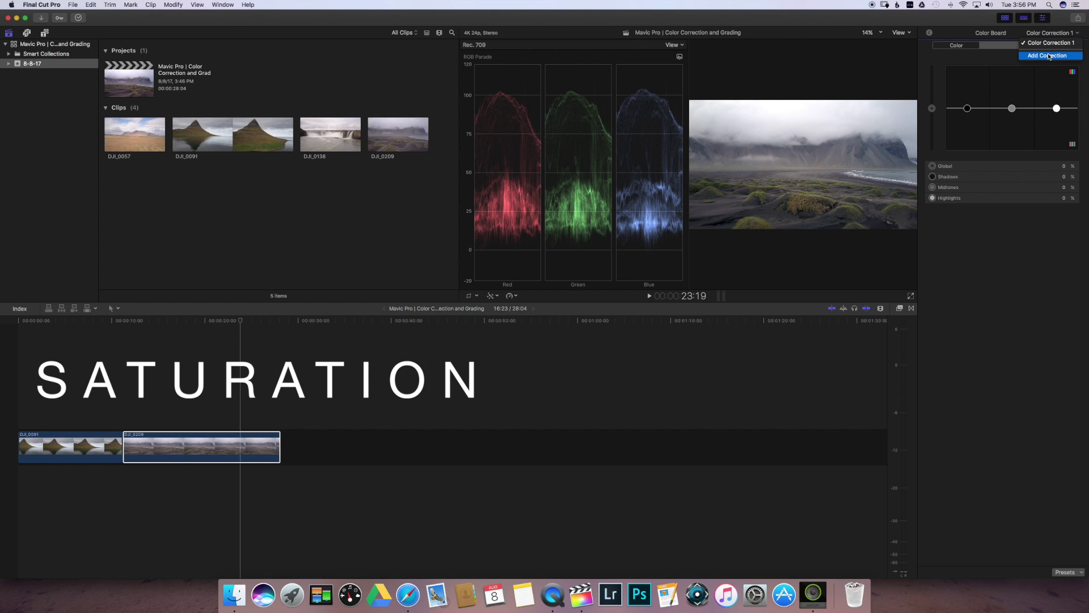
{"action": "left_click", "coordinate": [1049, 56]}
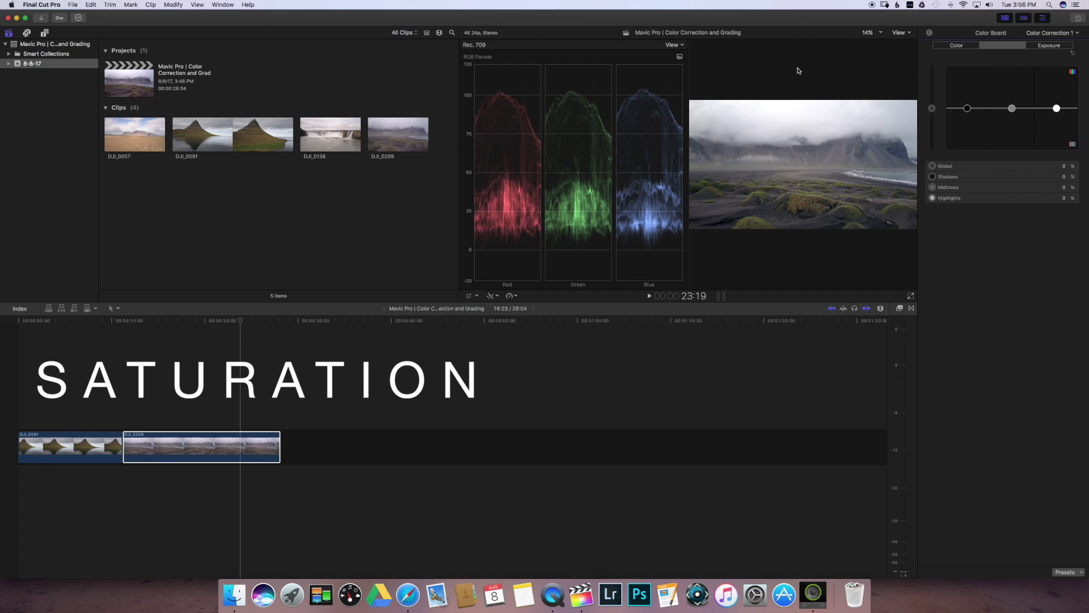
Step: Hide the scopes, set global saturation near 1% and boost midtone saturation to about 41%
{"action": "key", "text": "super+7"}
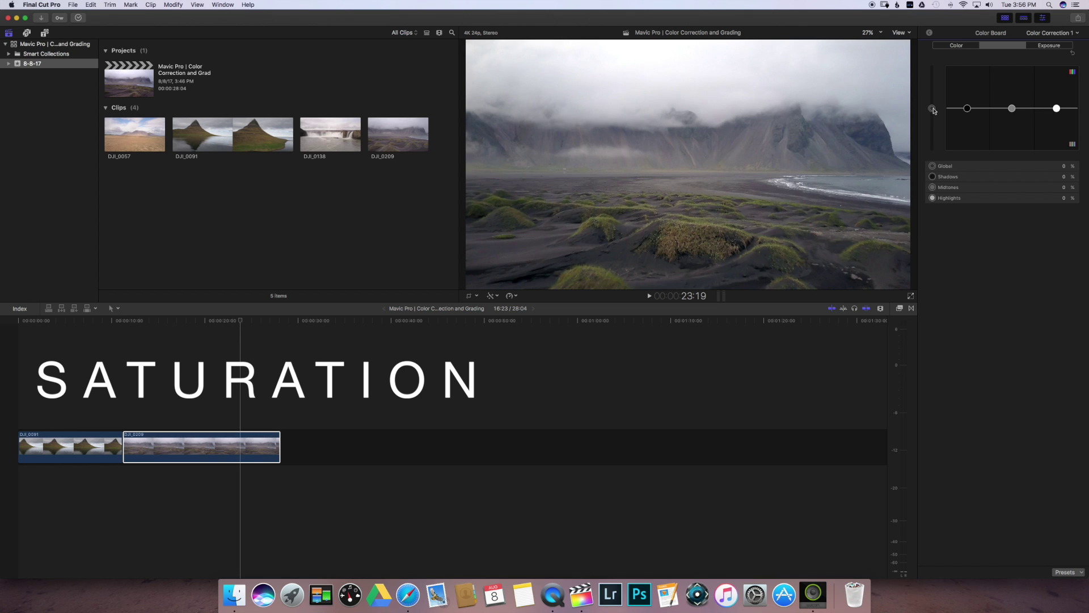
{"action": "left_click", "coordinate": [933, 109]}
{"action": "mouse_move", "coordinate": [935, 111]}
{"action": "left_mouse_down"}
{"action": "mouse_move", "coordinate": [938, 76]}
{"action": "mouse_move", "coordinate": [931, 123]}
{"action": "mouse_move", "coordinate": [930, 110]}
{"action": "left_mouse_up"}
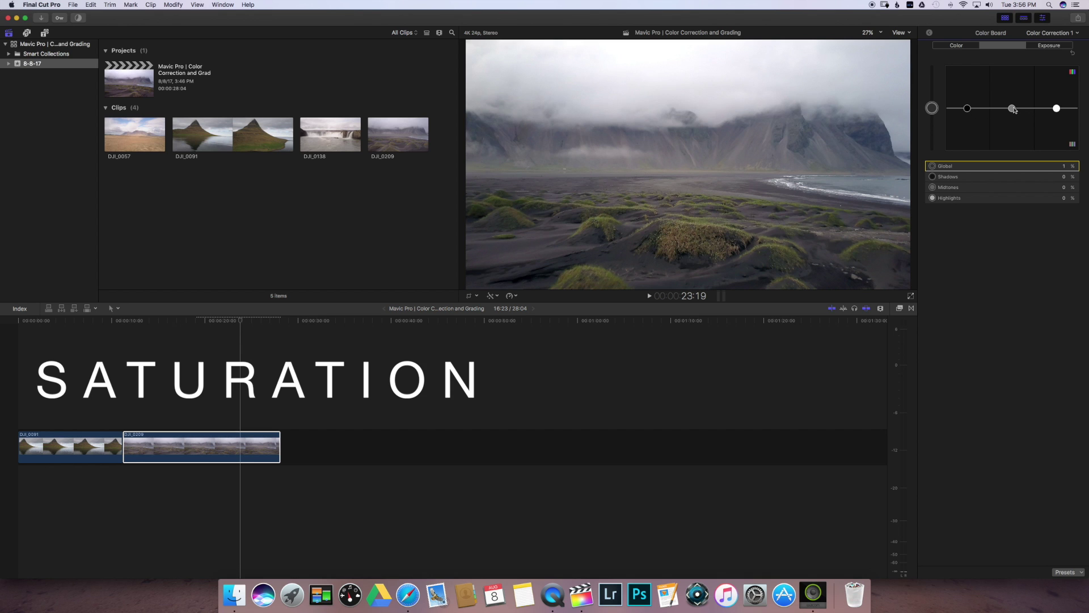
{"action": "left_click_drag", "start_coordinate": [1012, 109], "coordinate": [1015, 91]}
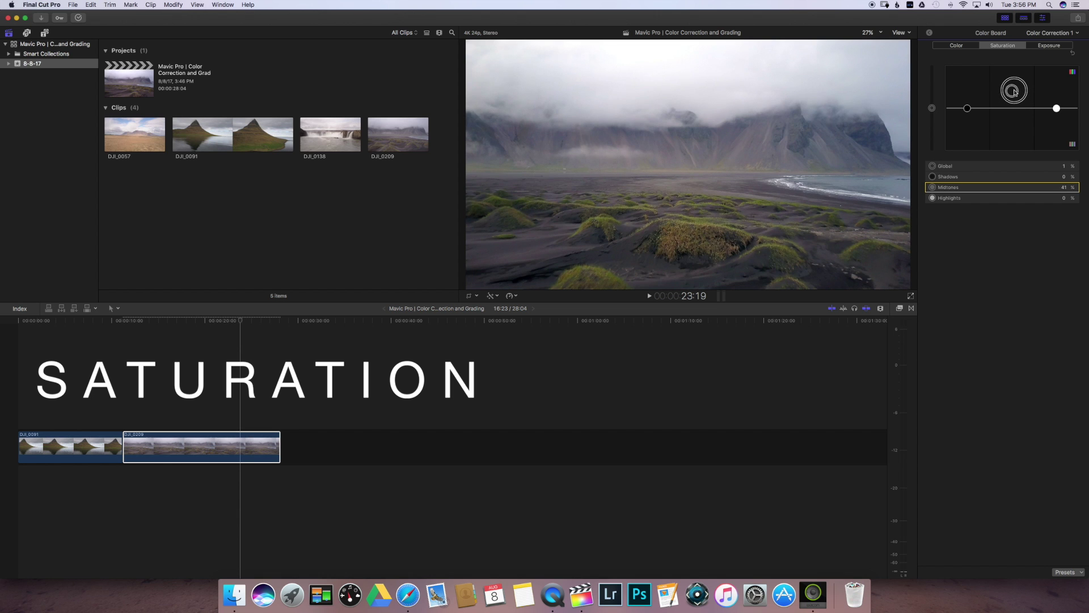